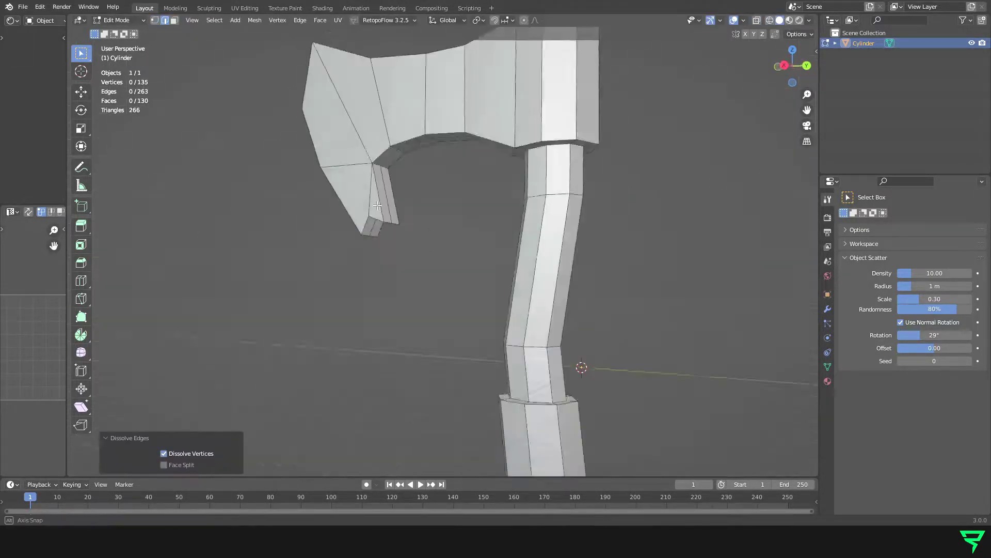
Shrink the axe head, shift it along Y, and merge its stray vertices At Last.
left_click(410, 237)
left_click_drag(288, 84, 498, 231)
key("g")
key("y")
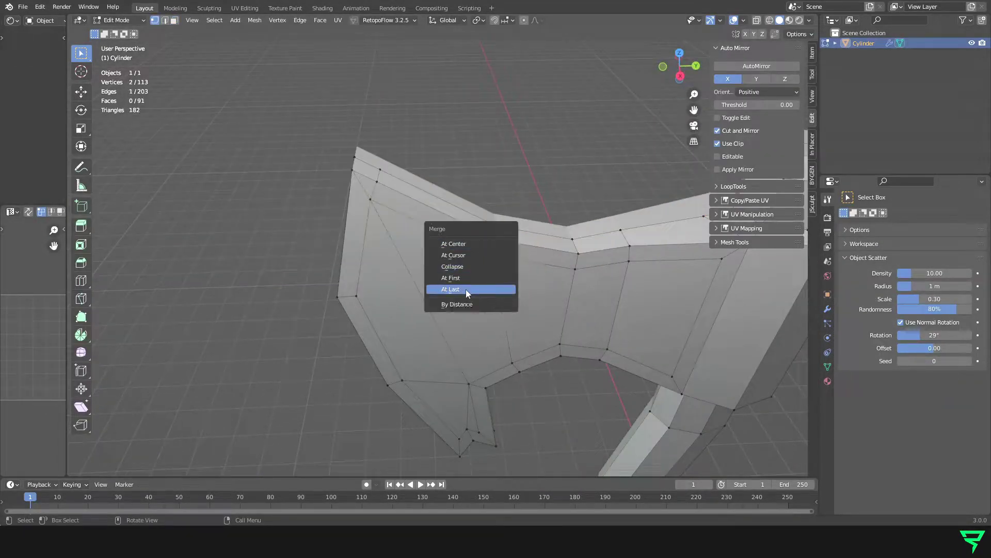
left_click(467, 293)
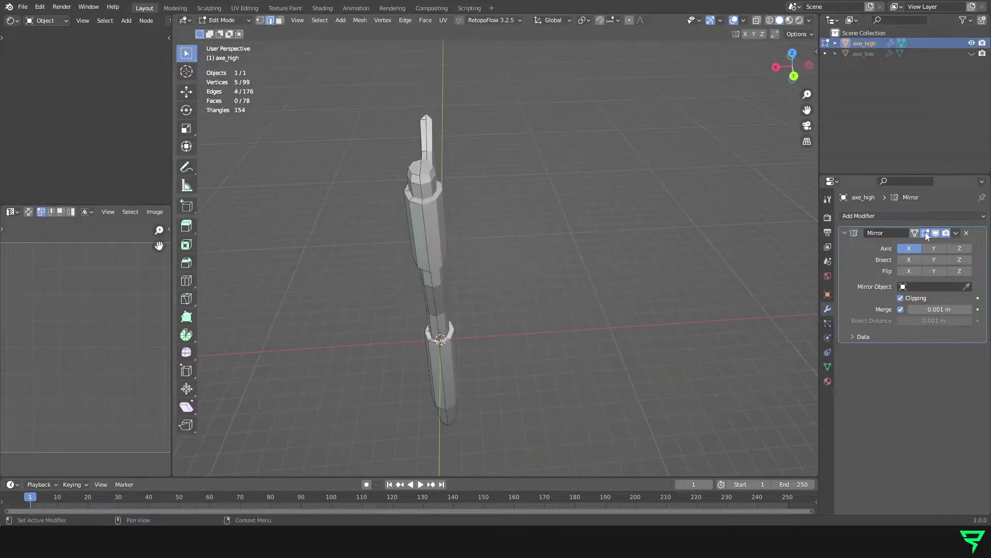
Zoom in on the axe blade and select an edge loop on the handle piece.
middle_click_drag(547, 196, 589, 175)
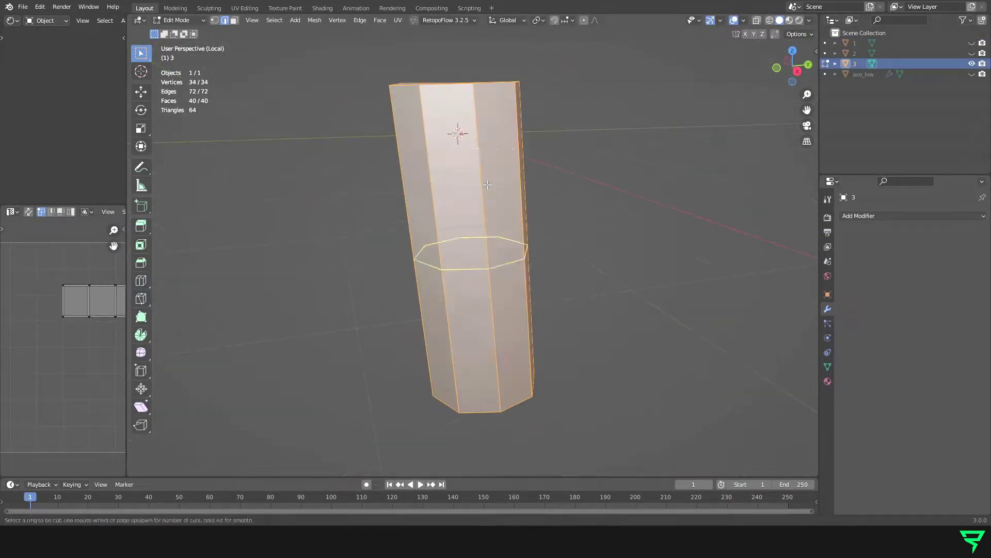
left_click(491, 242, "alt")
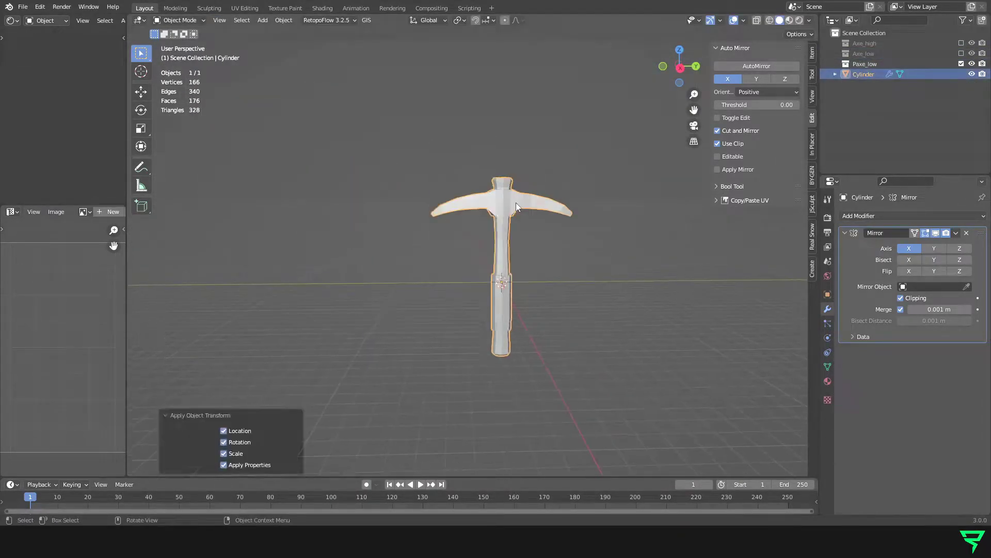
Select the low-poly axe and pickaxe together and unwrap both meshes' UVs.
mouse_move(517, 206)
middle_mouse_down()
mouse_move(517, 293)
mouse_move(478, 256)
middle_mouse_up()
right_click(478, 257)
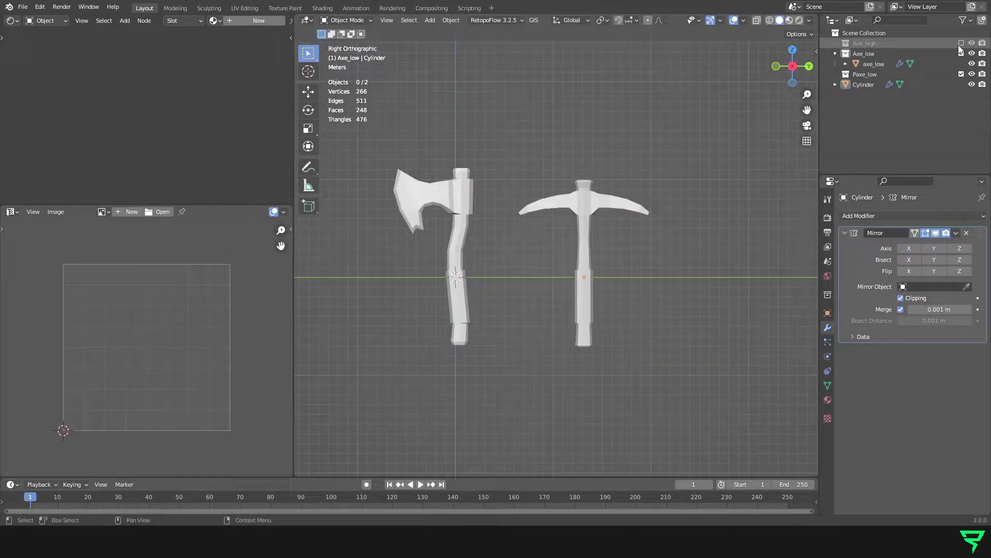
left_click(874, 63)
left_click(863, 84, "ctrl")
key("Tab")
key("u")
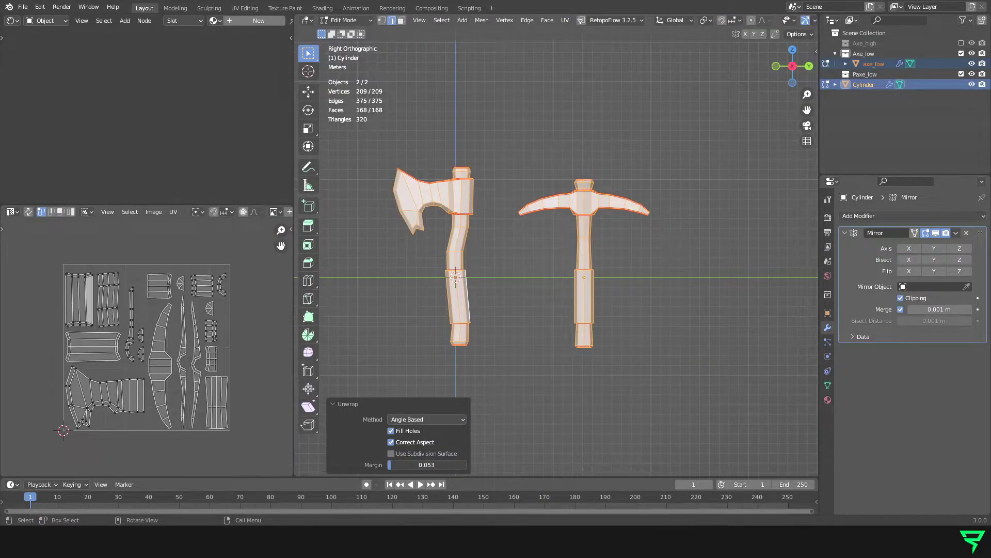
key("s")
key("g")
Move the curved blade UV island into free texture space.
left_click(242, 319)
left_click(160, 312)
key("g")
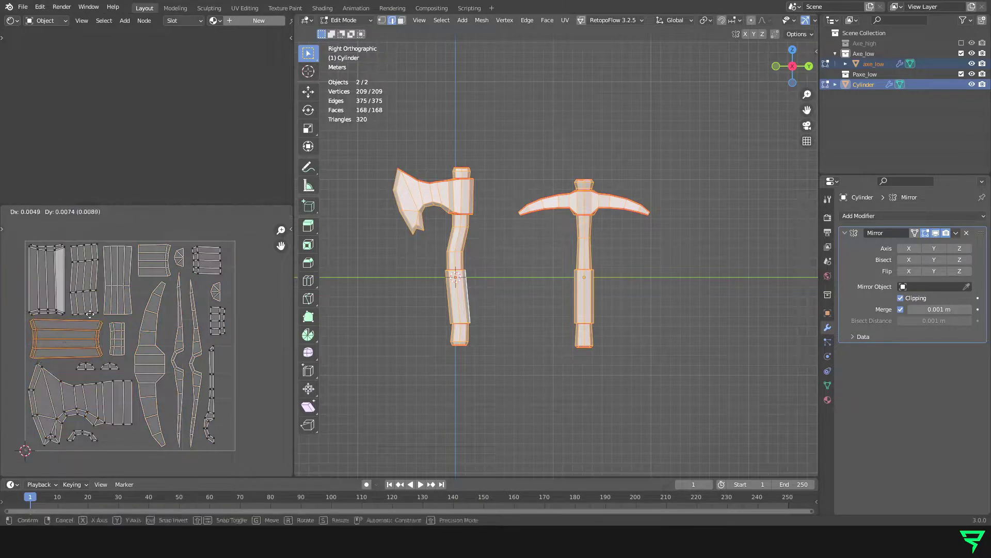
left_click(873, 64)
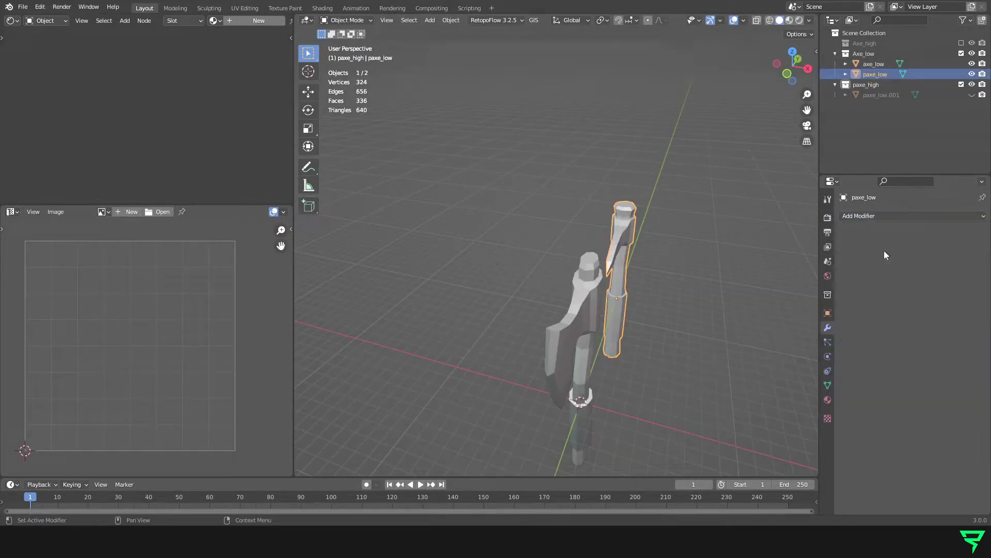
Bevel the selected edge rings on the pickaxe handle piece.
middle_click_drag(775, 258, 624, 216)
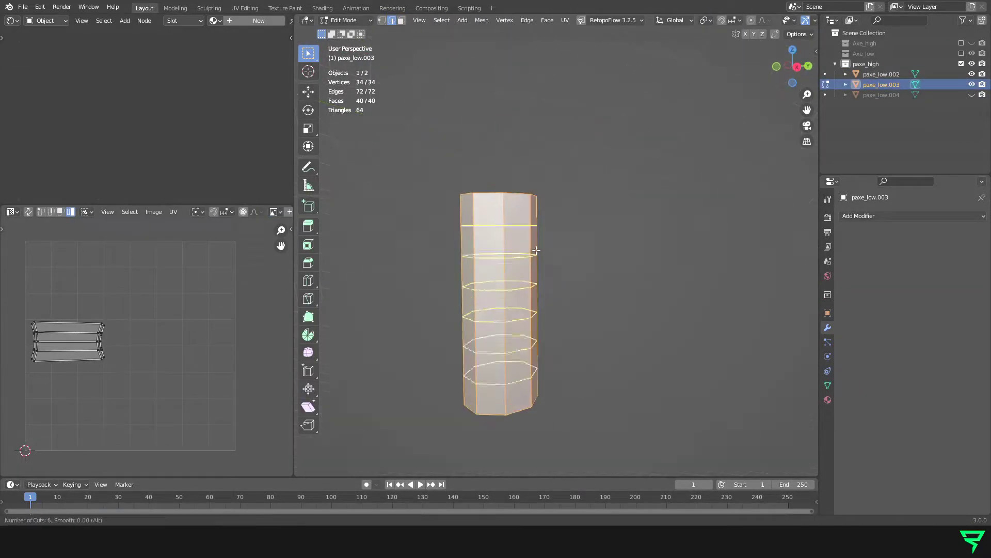
key("ctrl+b")
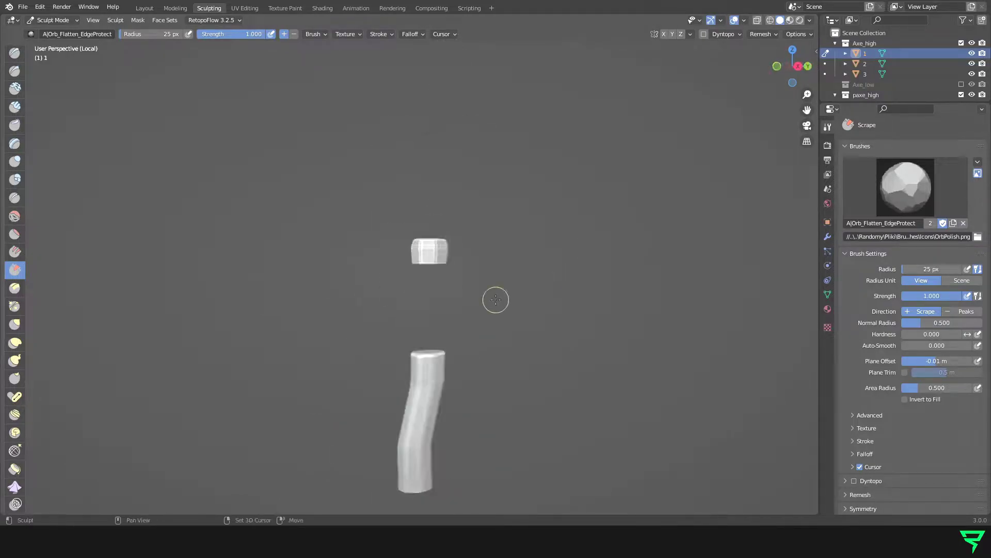
Carve wood-grain grooves into the Axe_high handle pieces with Draw Sharp and Orb_Curve brushes.
mouse_move(369, 188)
middle_mouse_down()
mouse_move(431, 195)
mouse_move(361, 306)
mouse_move(645, 236)
middle_mouse_up()
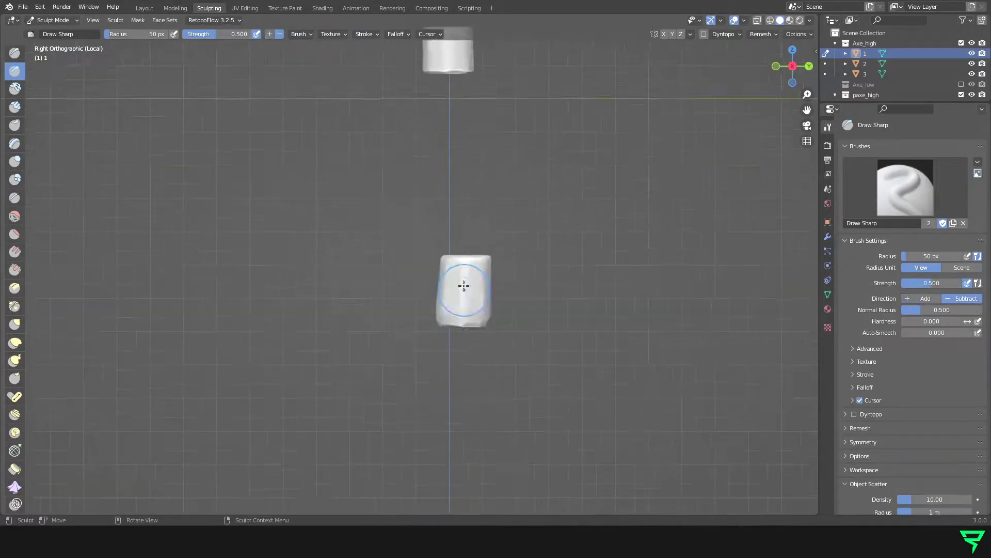
mouse_move(523, 327)
middle_mouse_down()
mouse_move(320, 294)
mouse_move(430, 191)
mouse_move(507, 285)
middle_mouse_up()
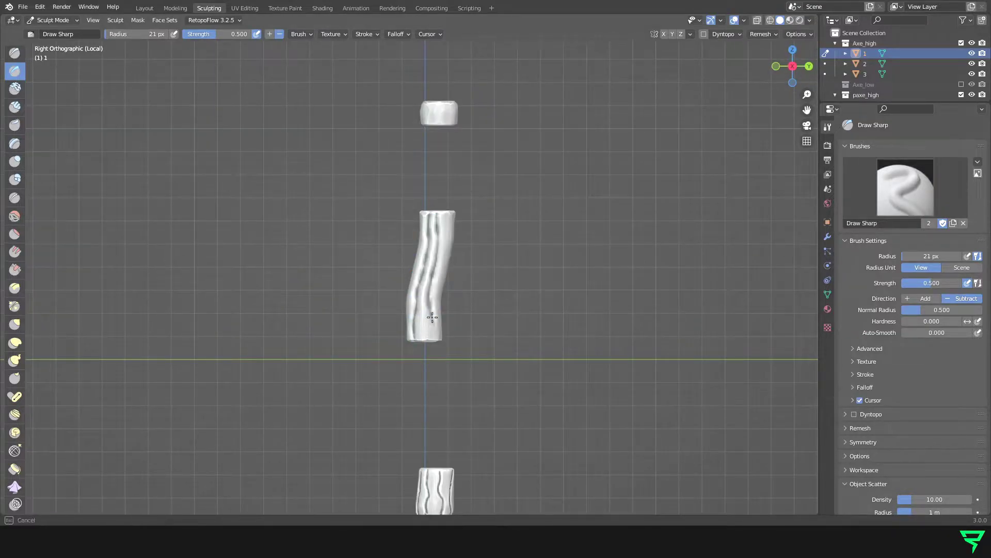
middle_click_drag(432, 317, 439, 337)
middle_click_drag(517, 150, 592, 193)
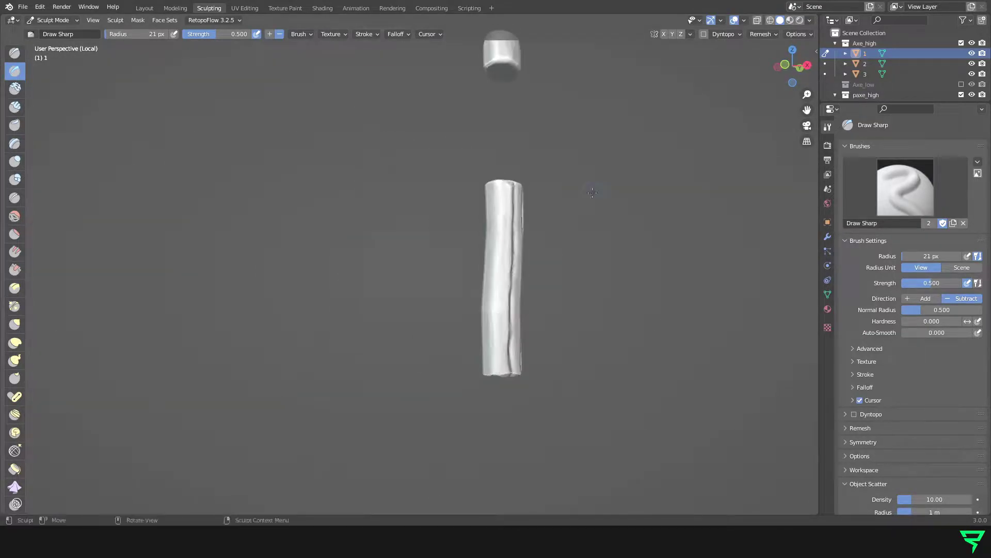
middle_click_drag(521, 259, 451, 214)
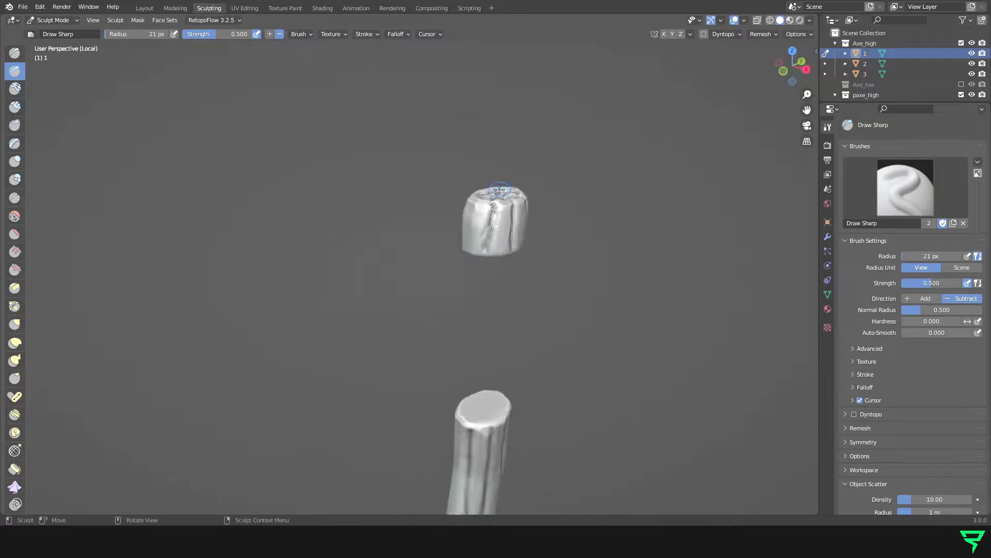
key("x")
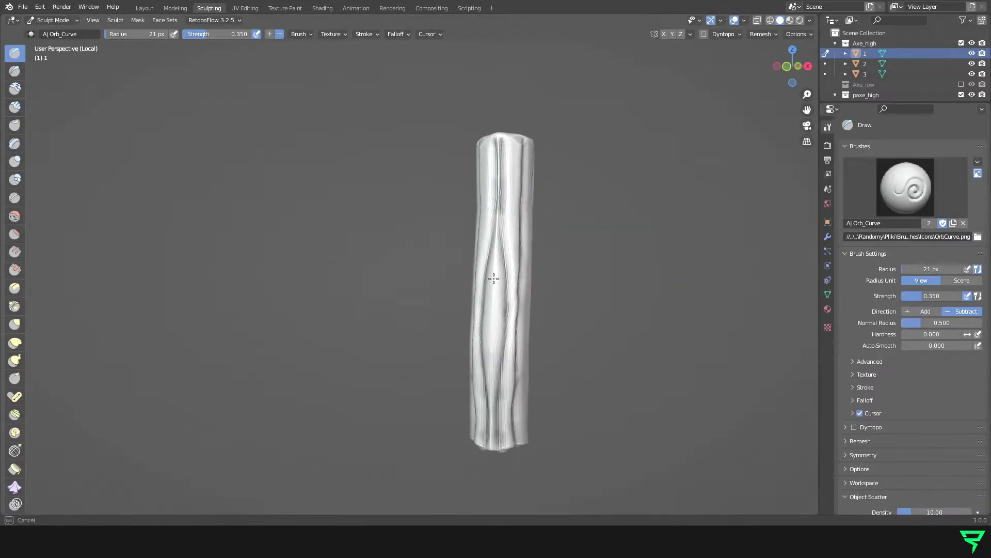
Try a Remesh voxel size, cancel it, and snap to a side view.
middle_click_drag(500, 218, 349, 226)
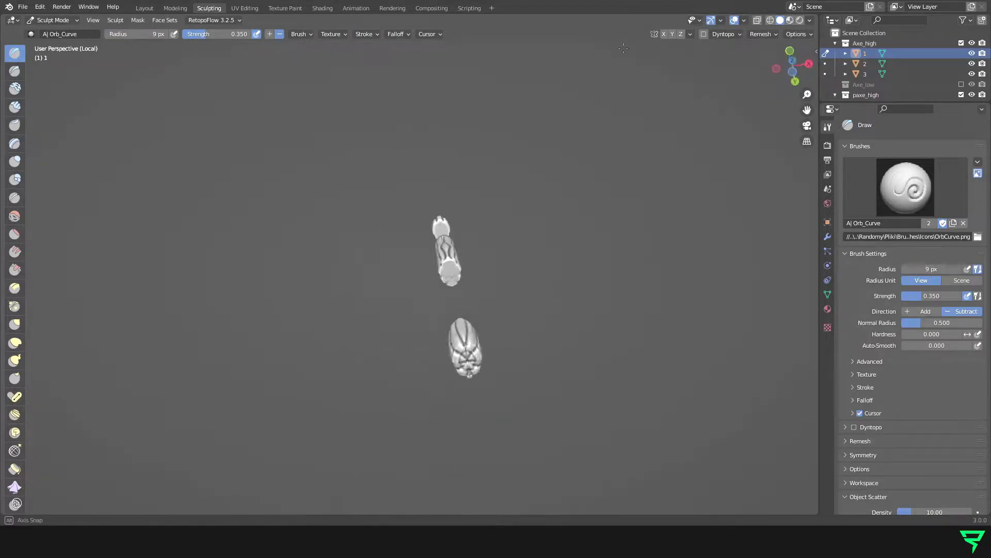
key("shift+r")
key("Escape")
key("KP_3")
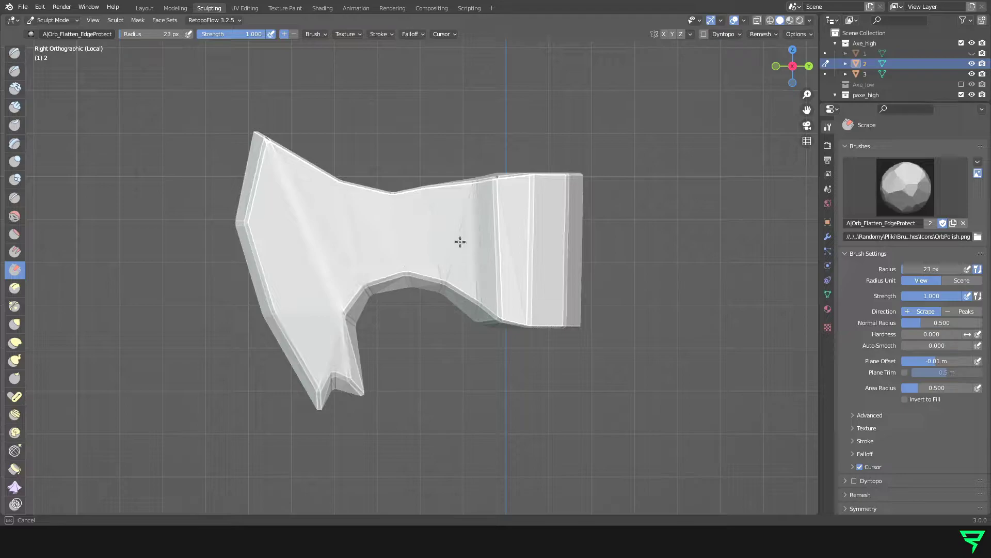
Wear down the axe head's edges with the Flatten_EdgeProtect brush.
middle_click_drag(469, 209, 295, 311)
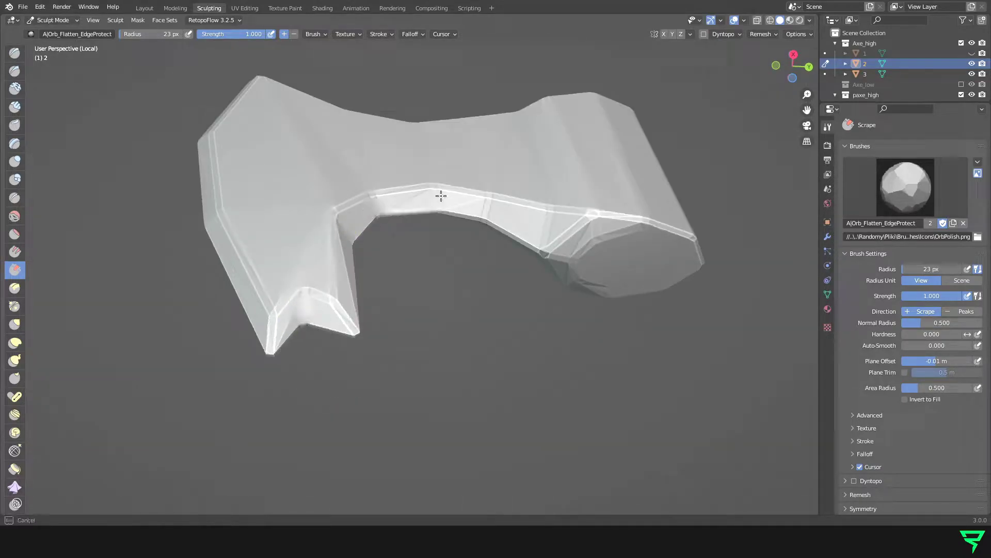
middle_click_drag(427, 198, 411, 231)
scroll(409, 295, "up", 5)
scroll(408, 295, "down", 5)
mouse_move(409, 296)
middle_mouse_down()
mouse_move(489, 277)
mouse_move(268, 236)
mouse_move(443, 266)
mouse_move(426, 232)
middle_mouse_up()
scroll(306, 262, "down", 3)
mouse_move(336, 234)
middle_mouse_down()
mouse_move(210, 349)
mouse_move(285, 306)
mouse_move(455, 275)
mouse_move(337, 250)
mouse_move(381, 285)
middle_mouse_up()
scroll(285, 306, "up", 2)
scroll(455, 275, "down", 2)
Carve slash-mark nicks into the axe head's flat faces with Orb_Slash_Curve.
key("x")
scroll(419, 251, "down", 2)
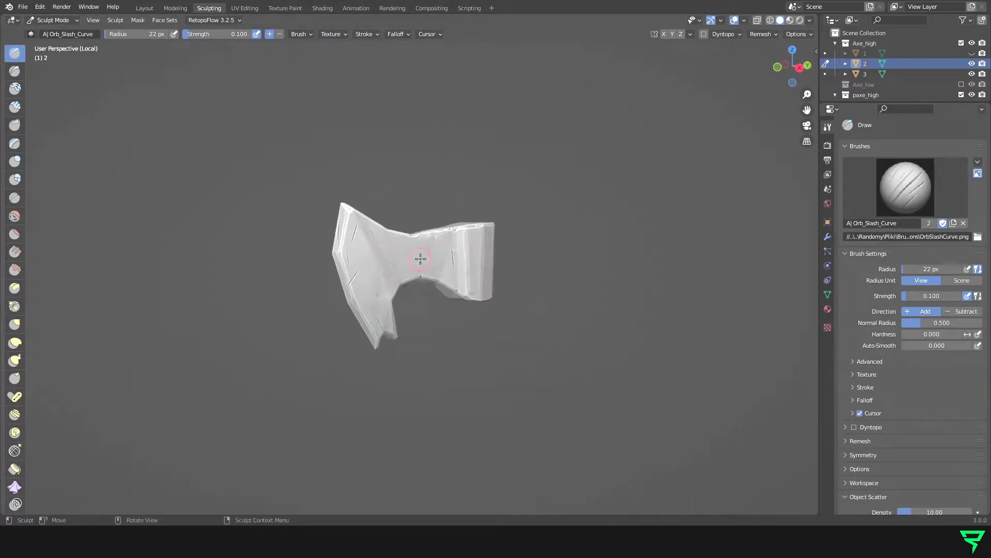
key("ctrl+x")
middle_click_drag(620, 269, 575, 282)
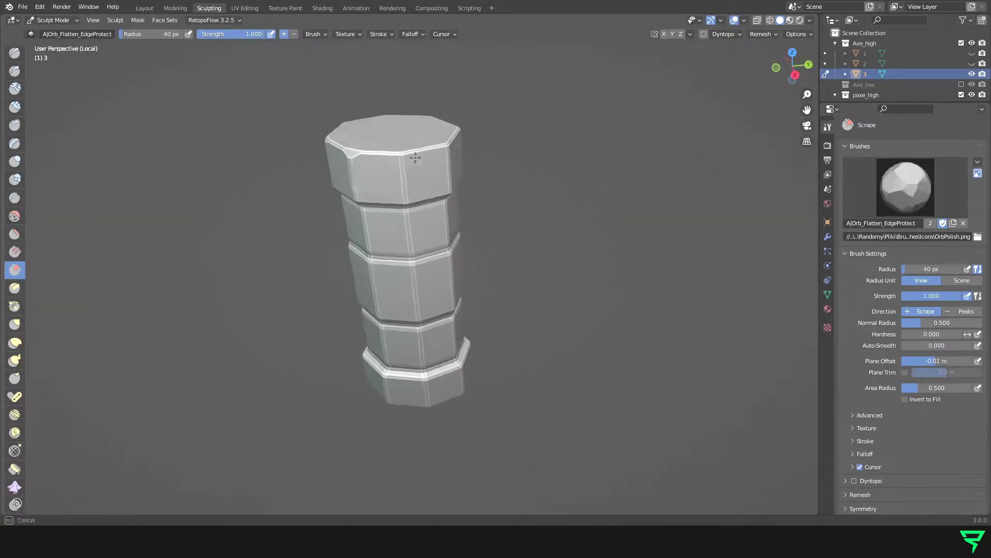
Build puffy wrapped bands on axe grip piece 3 with ClayTubes_Smooth and Grab brushes.
left_click(906, 187)
key("c")
key("Return")
left_click_drag(402, 209, 373, 283)
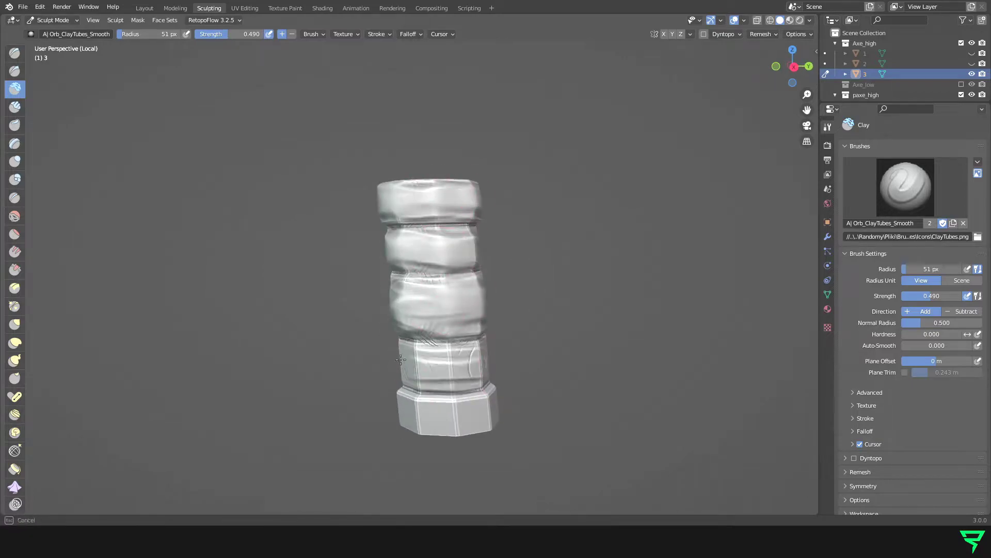
mouse_move(396, 368)
middle_mouse_down()
mouse_move(513, 371)
mouse_move(423, 372)
mouse_move(185, 287)
mouse_move(450, 384)
middle_mouse_up()
key("g")
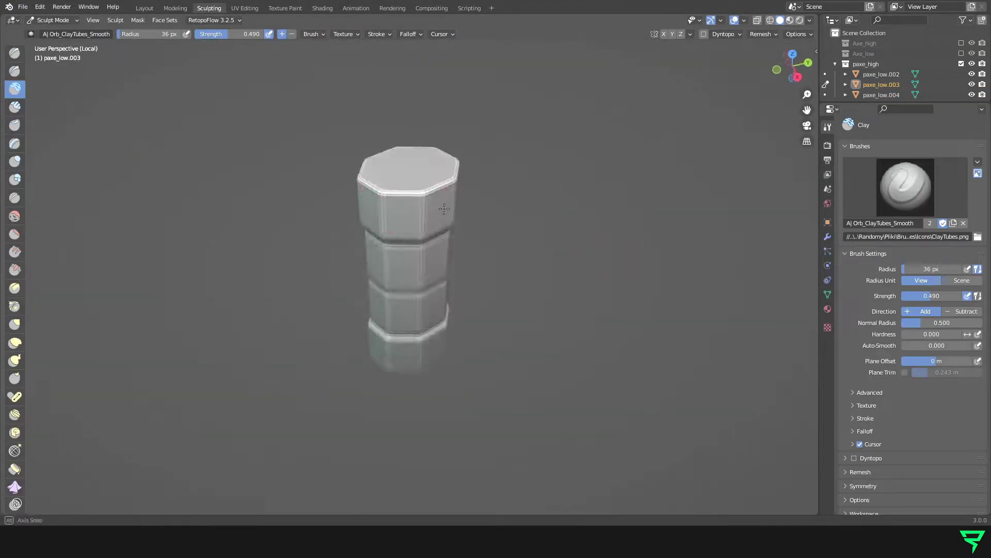
left_click_drag(444, 208, 432, 246)
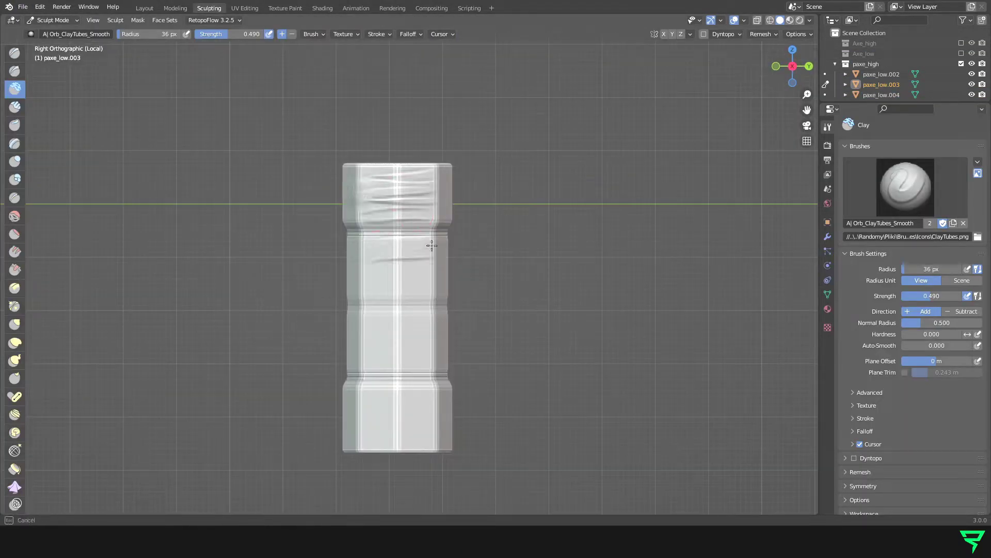
Sculpt ClayTubes wrap bands on pickaxe grip paxe_low.003 and inspect the pickaxe head.
middle_click_drag(369, 323, 422, 298)
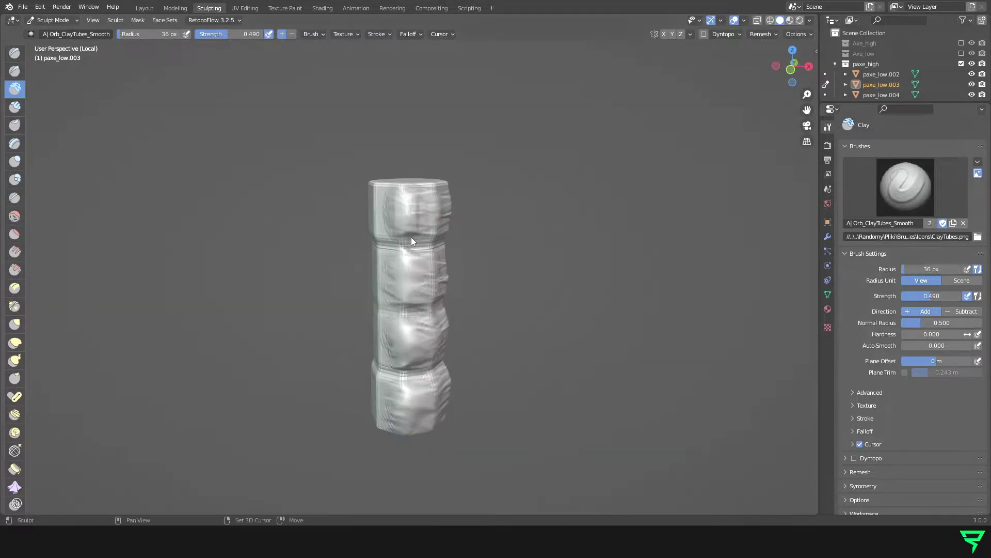
middle_click_drag(401, 337, 428, 192)
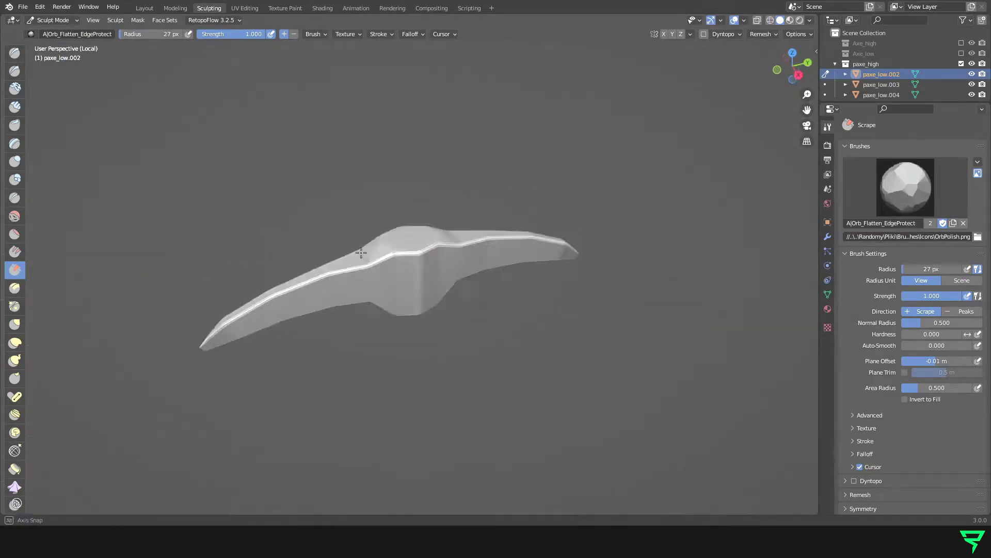
middle_click_drag(271, 254, 418, 243)
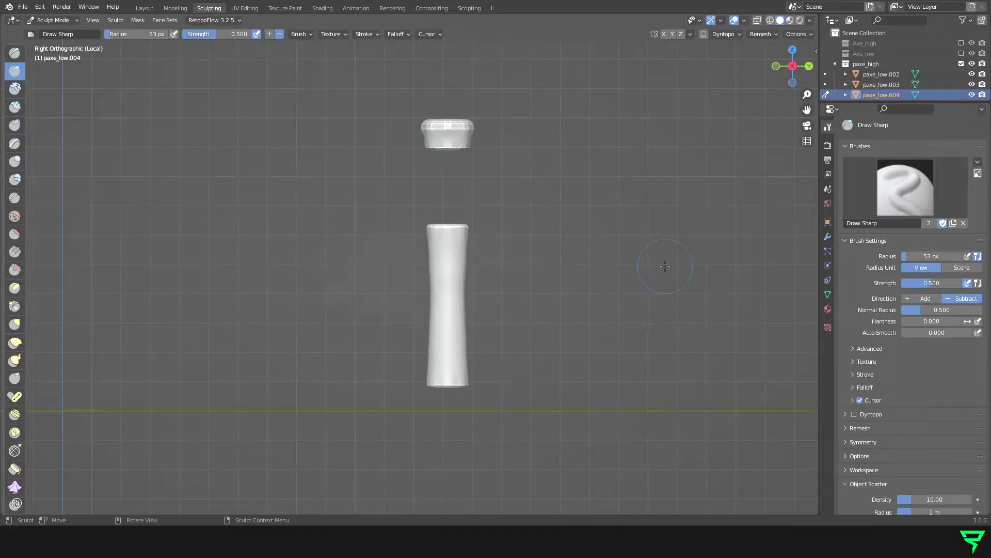
Carve wood-grain grooves into pickaxe handle piece paxe_low.004 with Draw Sharp (Subtract).
left_click_drag(403, 308, 444, 367)
middle_click_drag(444, 361, 486, 342)
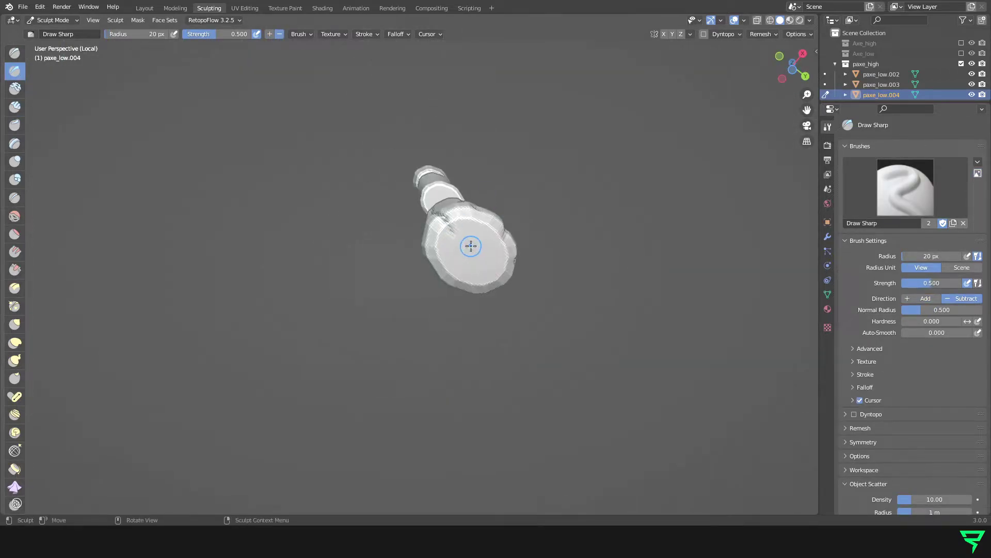
middle_click_drag(536, 229, 499, 258)
mouse_move(562, 231)
middle_mouse_down()
mouse_move(412, 304)
mouse_move(414, 260)
middle_mouse_up()
mouse_move(408, 419)
middle_mouse_down()
mouse_move(233, 235)
mouse_move(376, 343)
mouse_move(454, 232)
mouse_move(358, 195)
mouse_move(513, 190)
middle_mouse_up()
Flatten the pickaxe head edges with Flatten_EdgeProtect and reveal the low-poly axe collections.
key("shift+t")
scroll(514, 191, "down", 5)
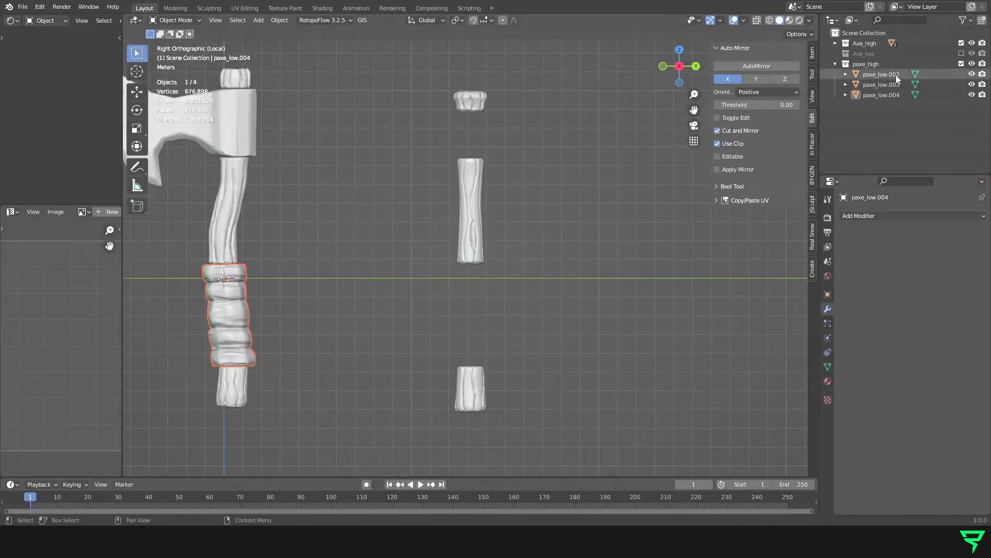
left_click(835, 44)
left_click(962, 74)
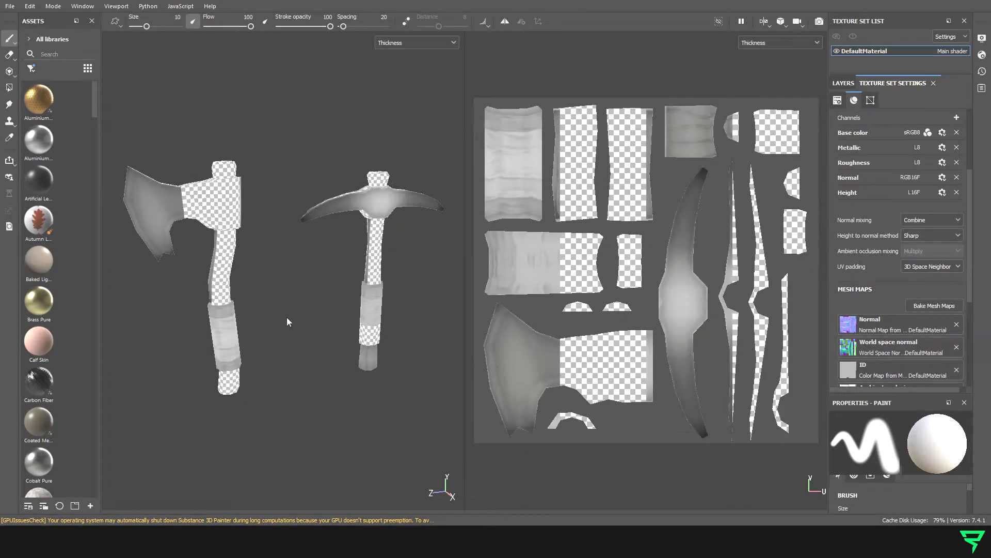
Check the baked mesh maps and mask Metal and Base_Color fill layers by polygon.
left_click_drag(287, 317, 207, 310, "alt")
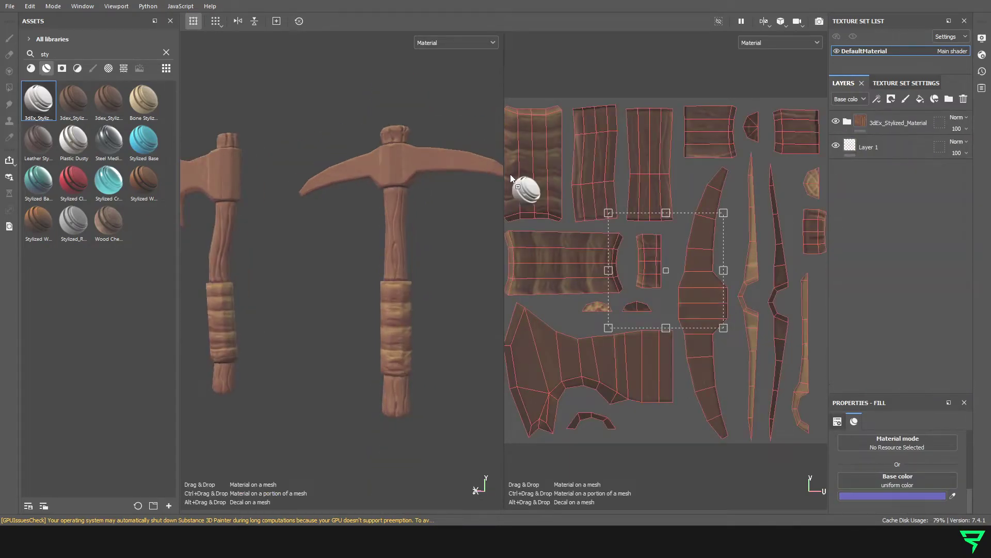
left_click(9, 87)
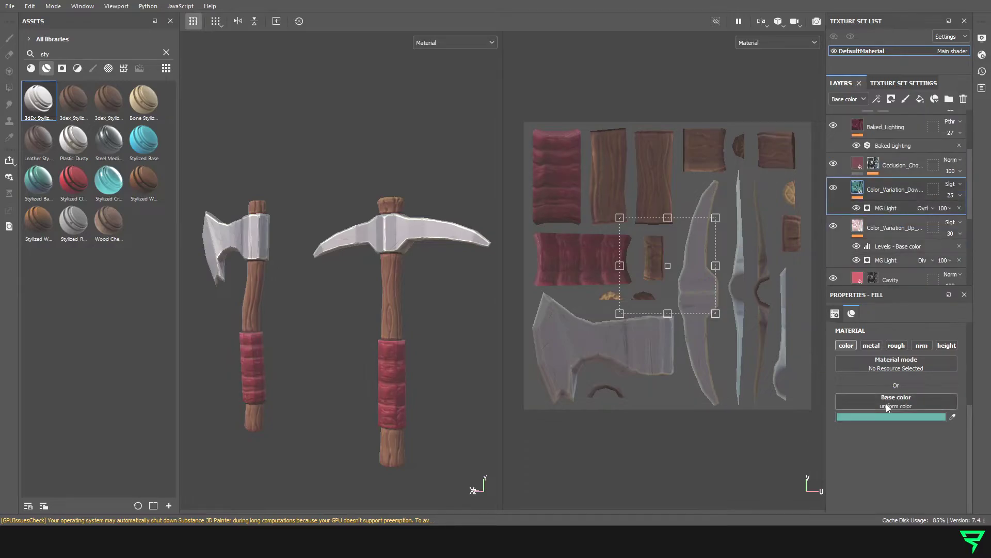
Color the Base_Color grip layer red and show only the 3D viewport.
left_click(834, 171)
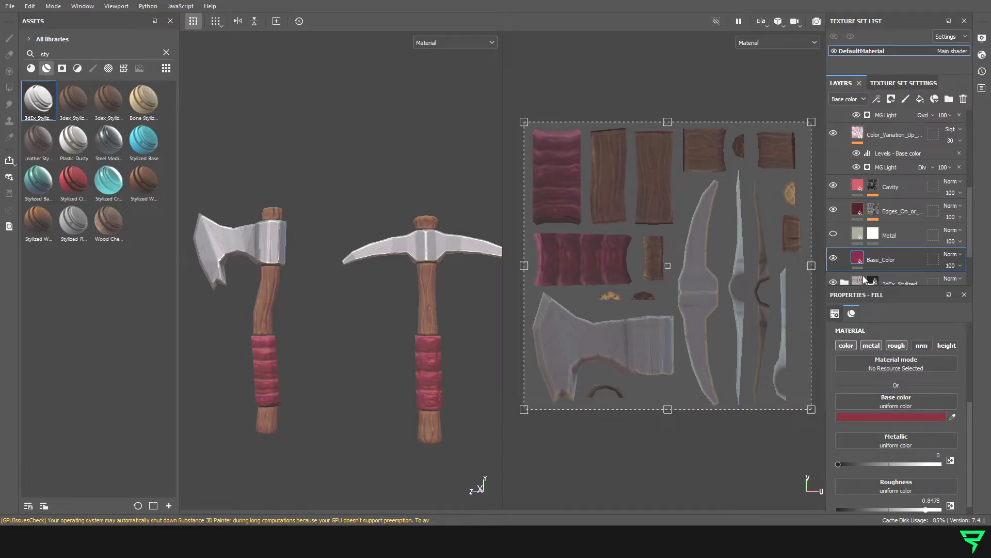
key("F2")
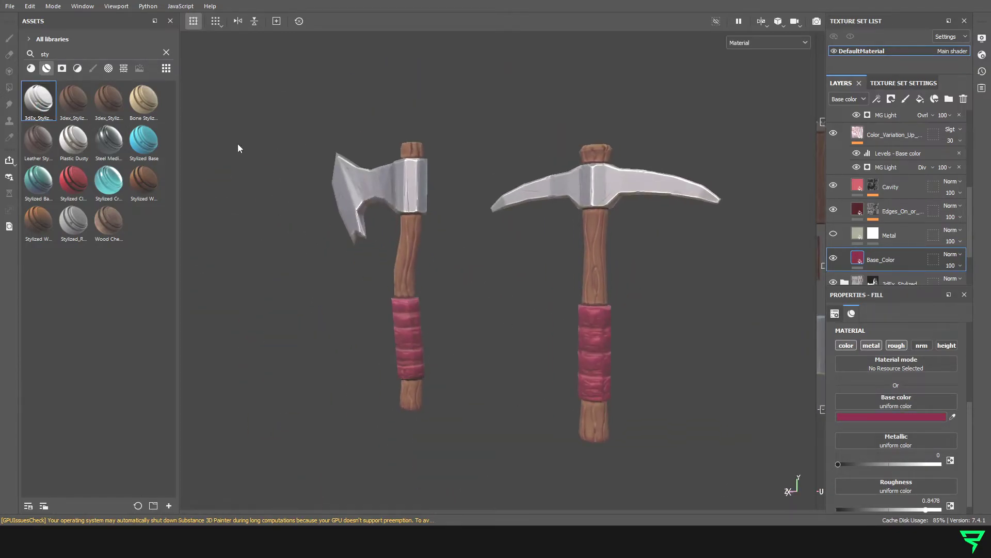